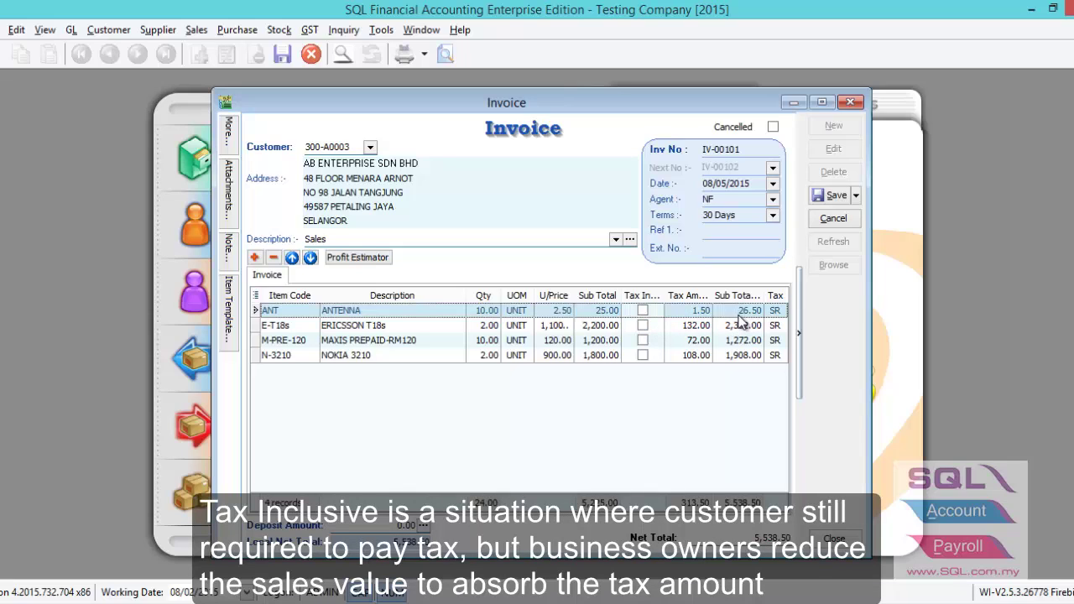
# - Mark the ANTENNA line as tax inclusive and show the Account column in the invoice item grid
pyautogui.click(644, 311)
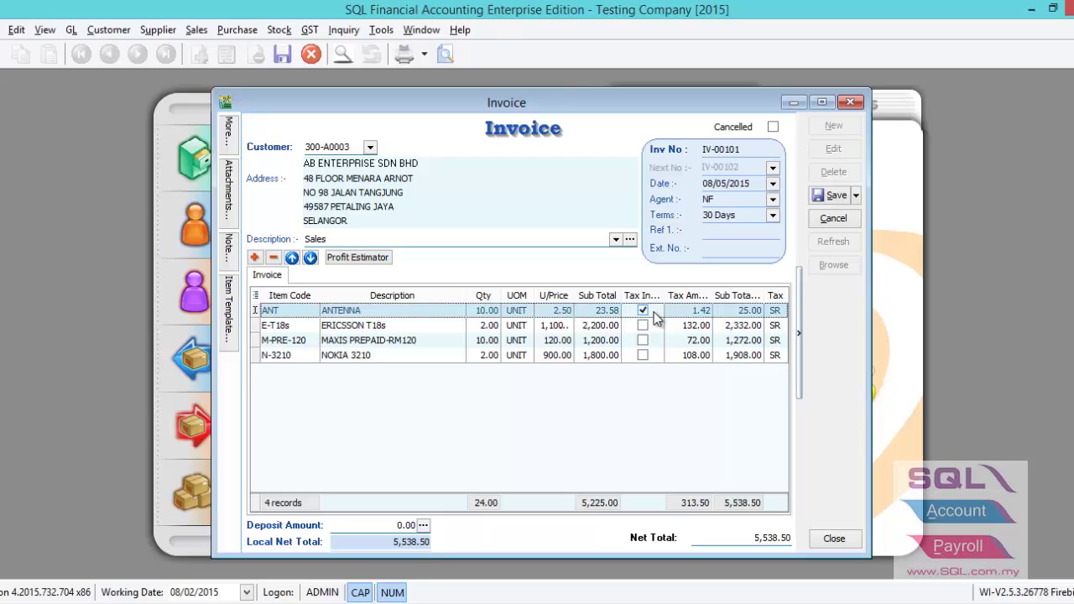
pyautogui.rightClick(400, 300)
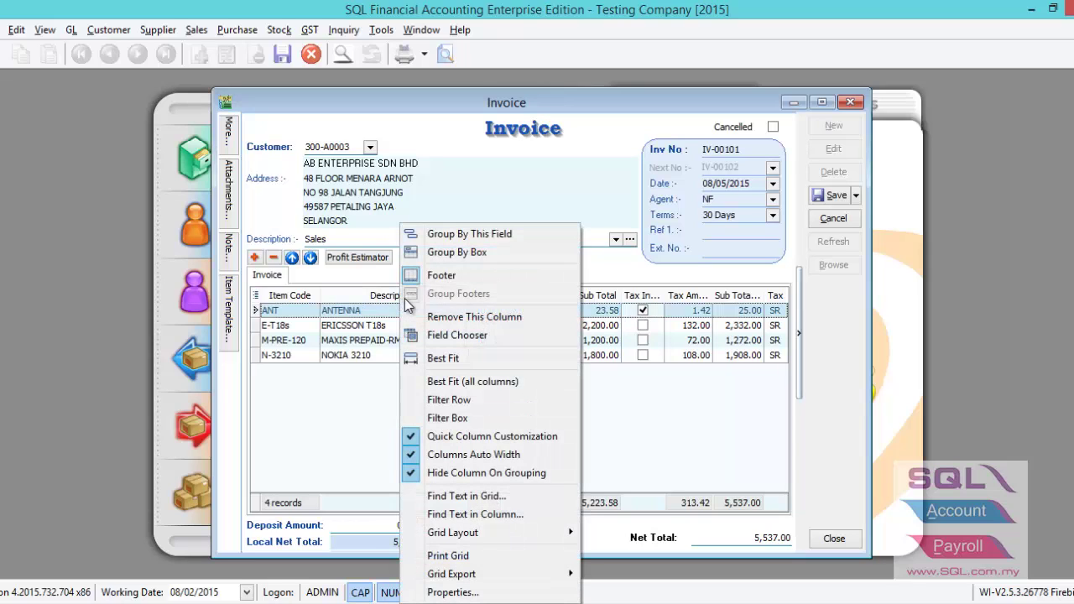
pyautogui.click(256, 295)
pyautogui.click(256, 296)
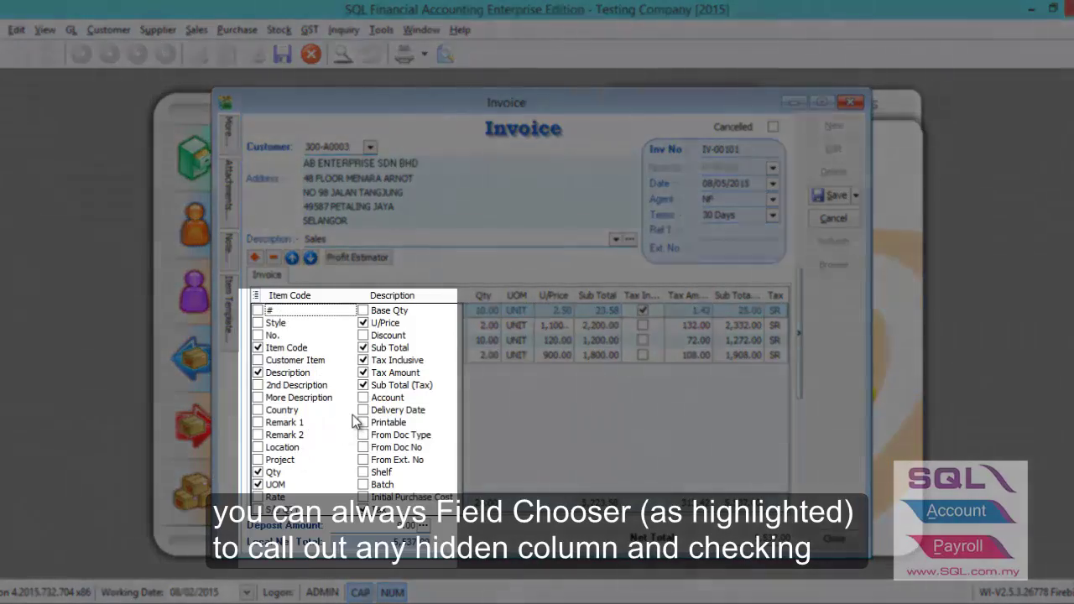
pyautogui.click(363, 398)
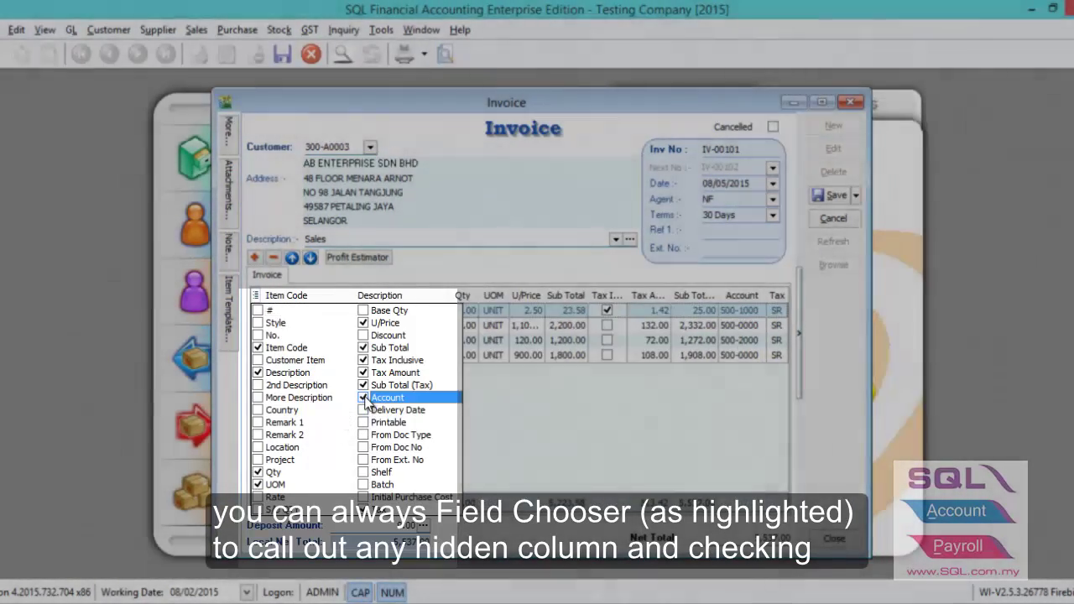
pyautogui.click(528, 429)
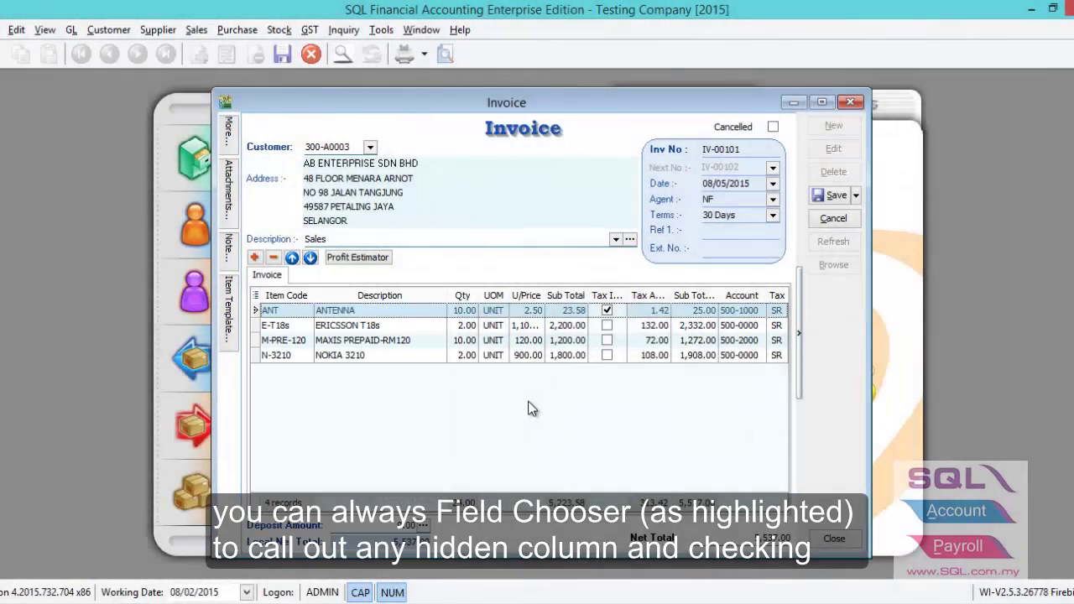
# - Check the sales account assigned to each of the four invoice lines
pyautogui.click(749, 311)
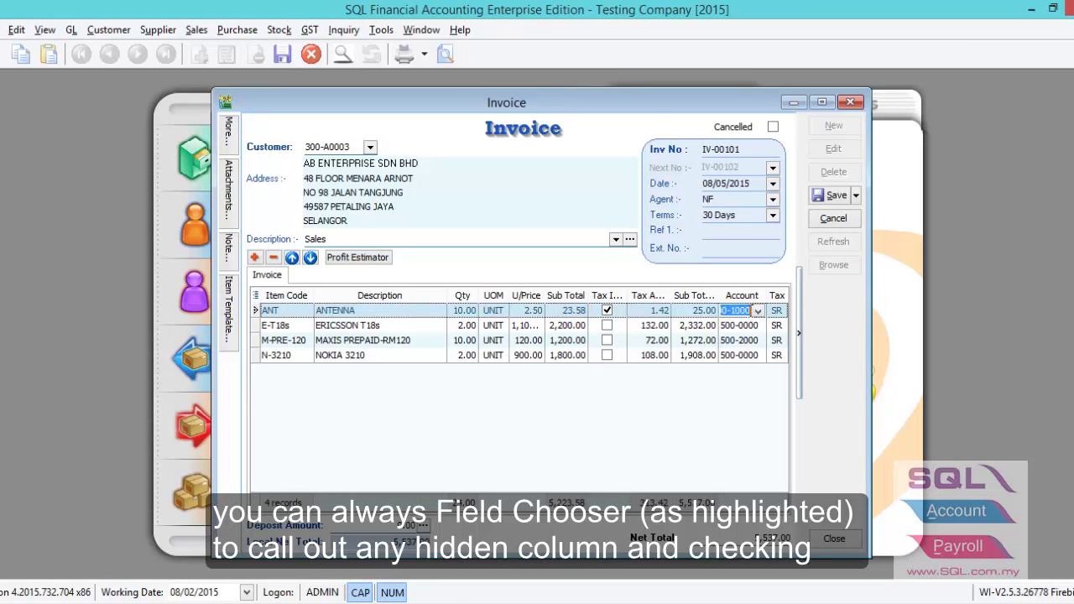
pyautogui.click(758, 313)
pyautogui.click(758, 313)
pyautogui.click(744, 328)
pyautogui.click(745, 341)
pyautogui.click(742, 355)
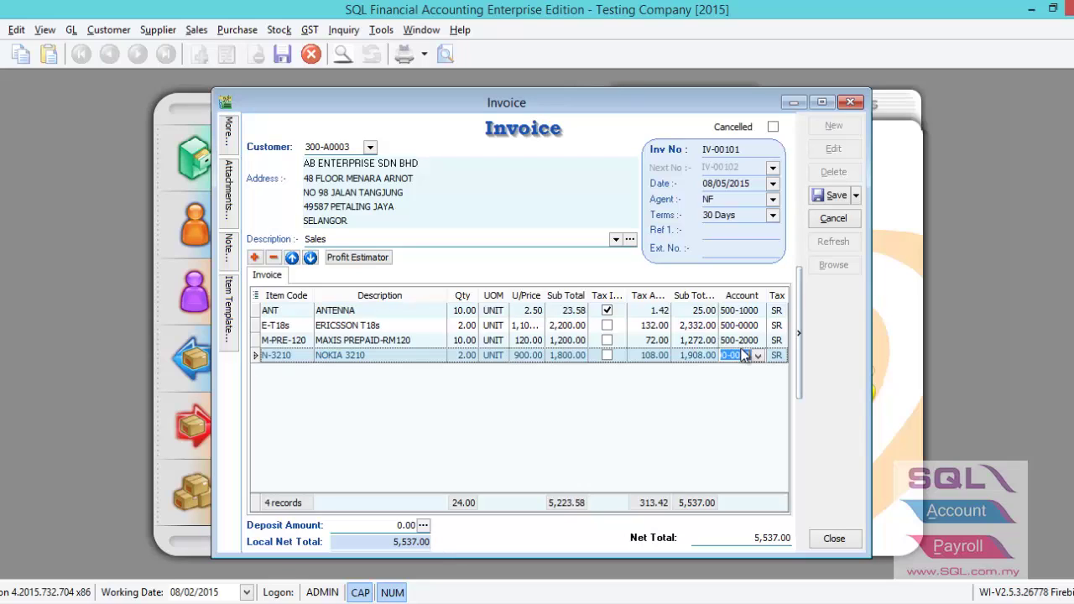
# - Search account descriptions for "sa" and set the MAXIS PREPAID-RM120 line's account to 500-1000, SALES-ACCESSORIES
pyautogui.click(741, 340)
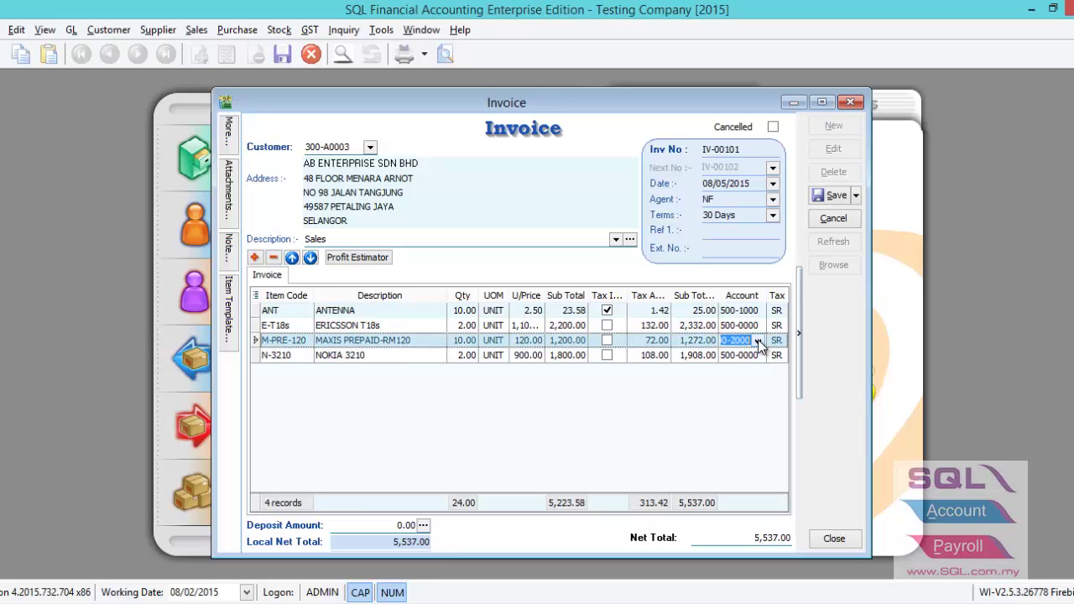
pyautogui.click(758, 342)
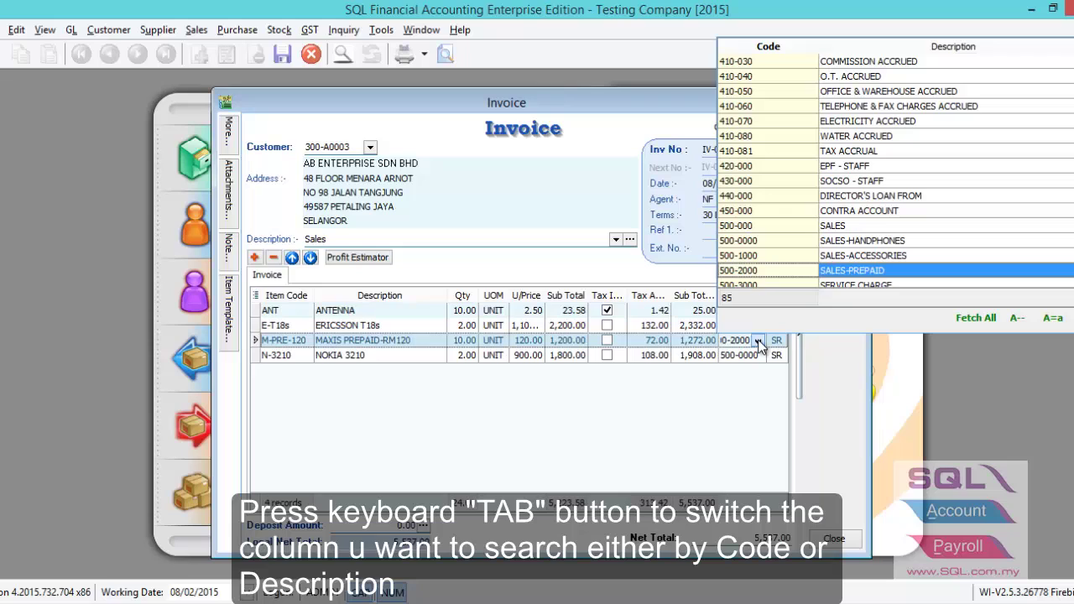
pyautogui.press('Tab')
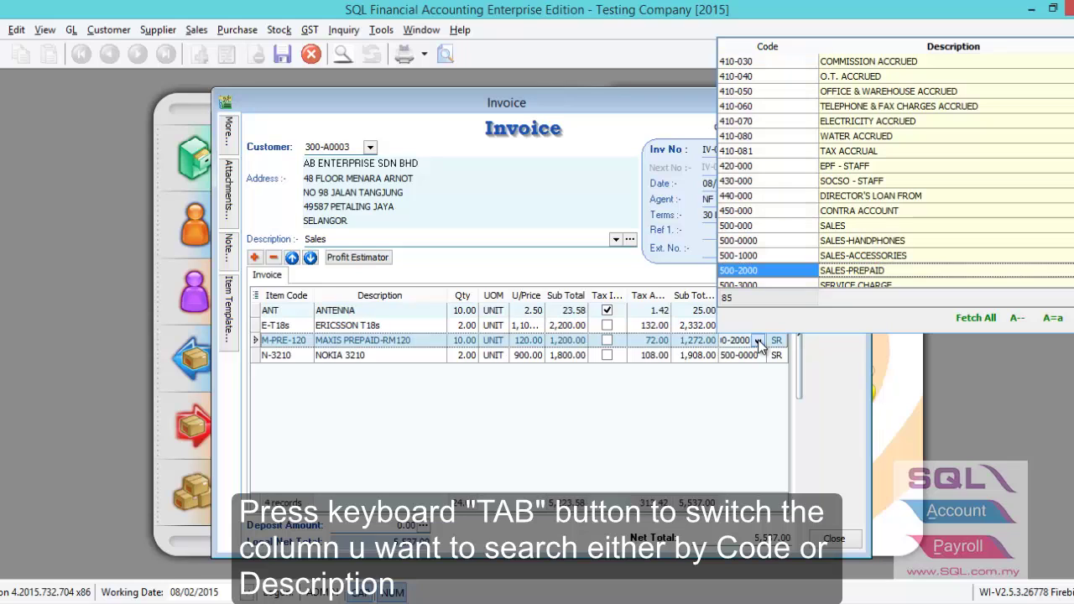
pyautogui.write('sa')
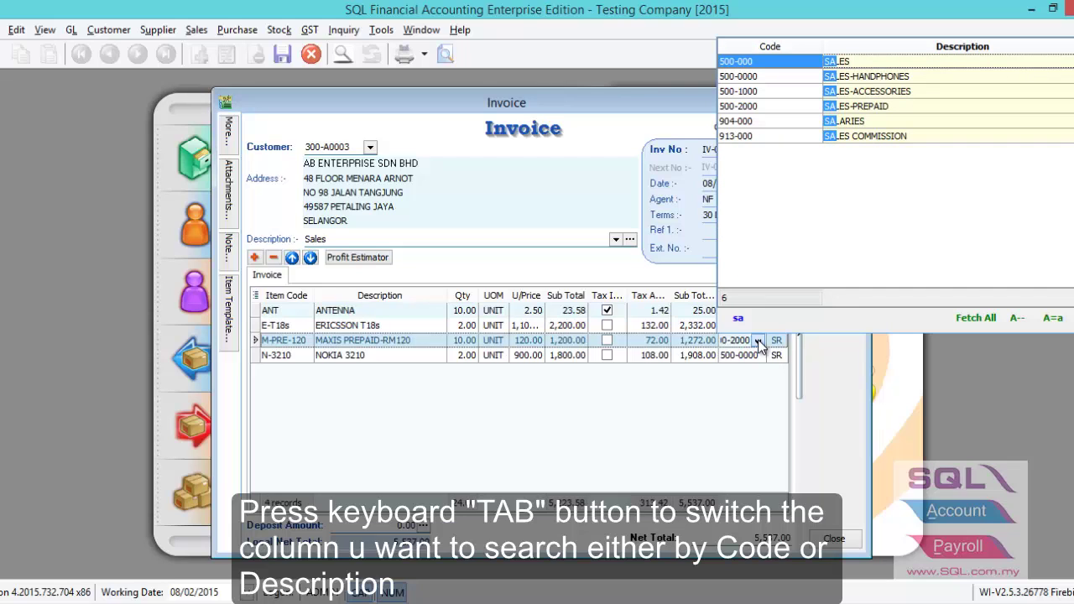
pyautogui.click(864, 92)
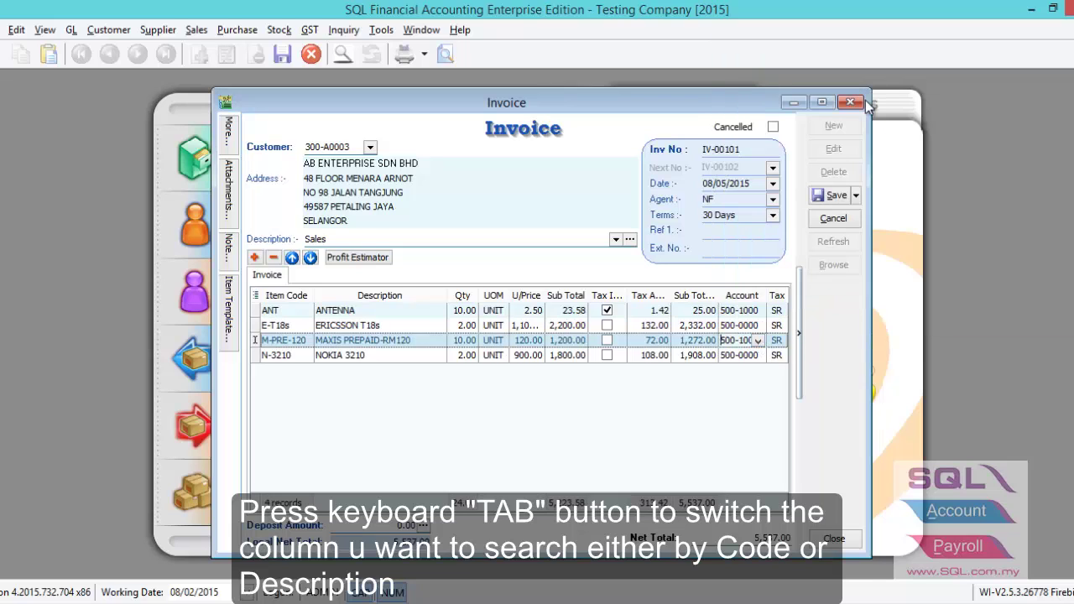
pyautogui.click(747, 356)
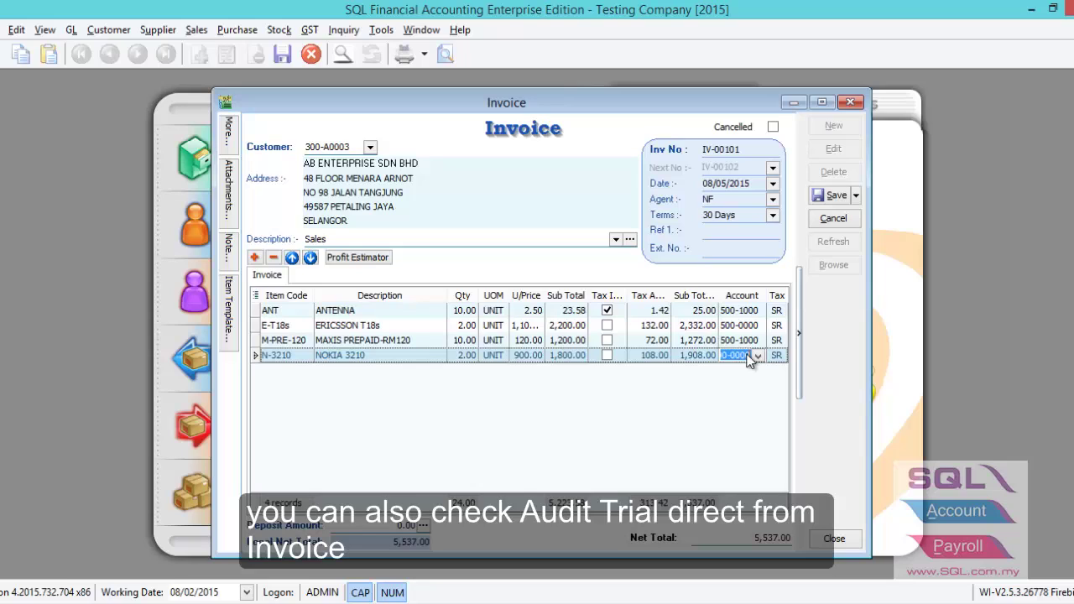
# - Review the audit trail of invoice IV-00101 and close it
pyautogui.rightClick(822, 364)
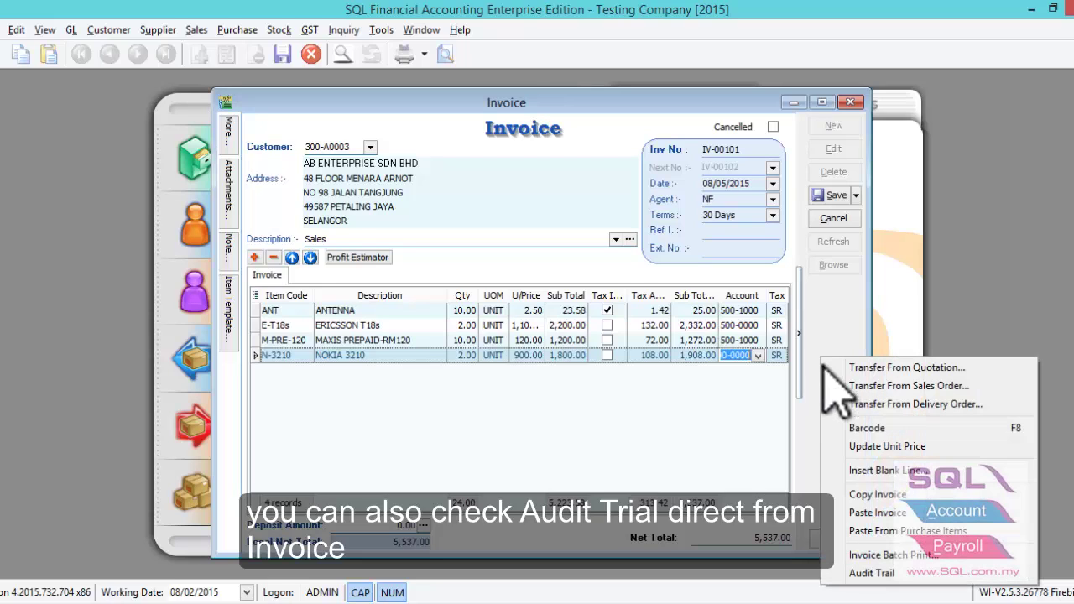
pyautogui.click(892, 573)
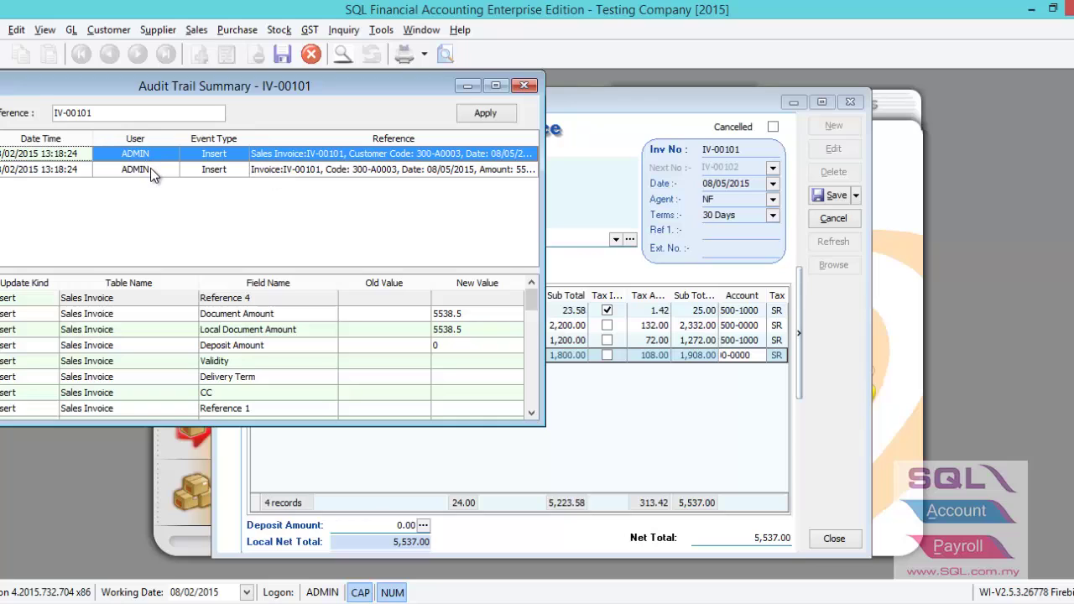
pyautogui.press('Escape')
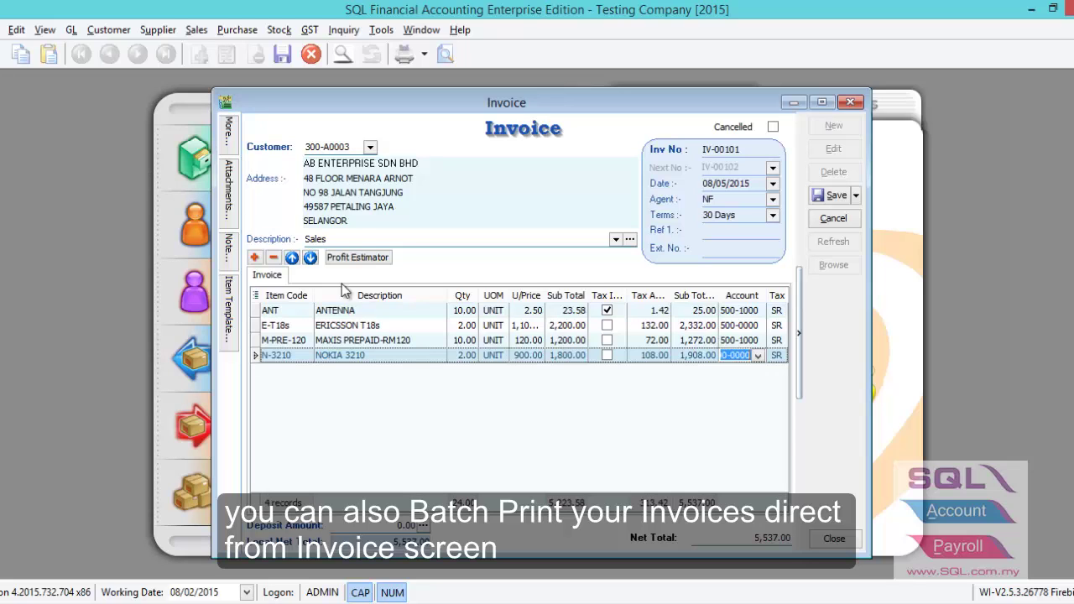
# - Discard the changes to the invoice and reopen IV-00101 from the invoice list
pyautogui.click(818, 220)
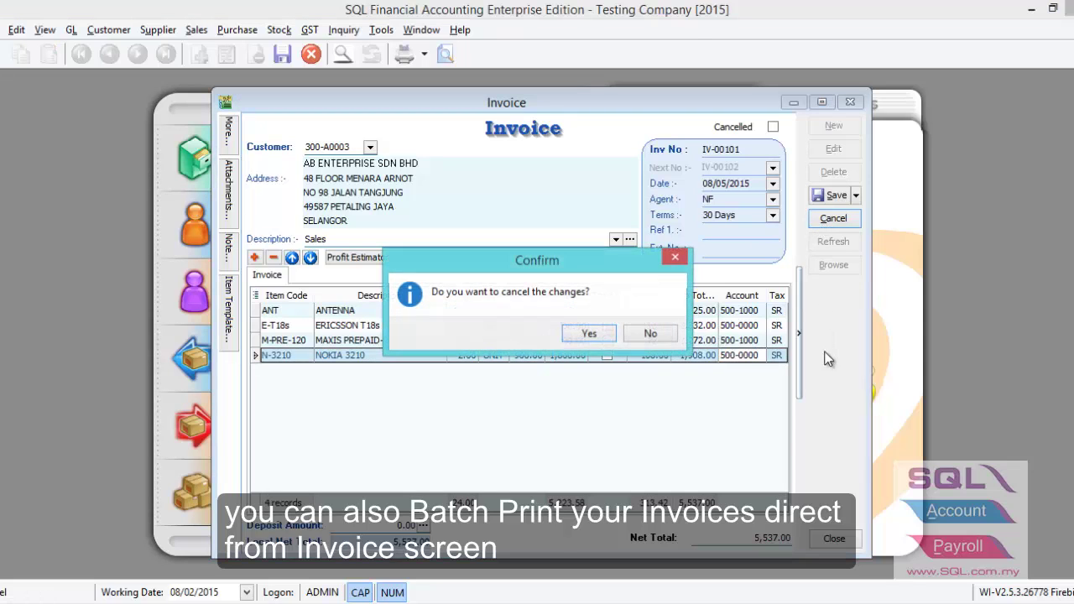
pyautogui.click(589, 334)
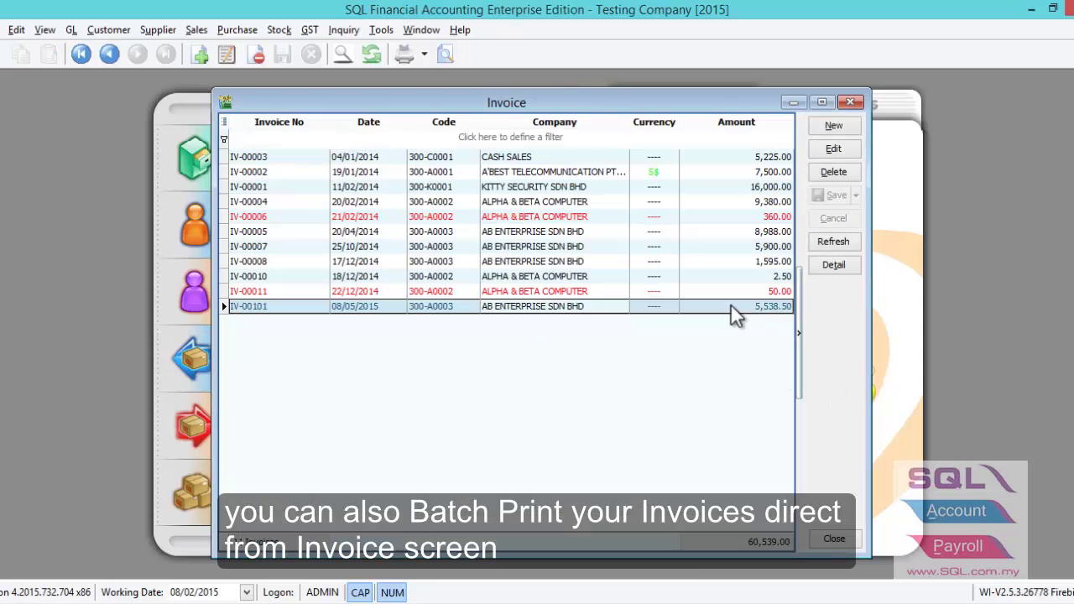
pyautogui.doubleClick(731, 305)
# - Open Invoice Batch Print from the invoice to view its Sales Document Listing filters, and close it
pyautogui.rightClick(814, 355)
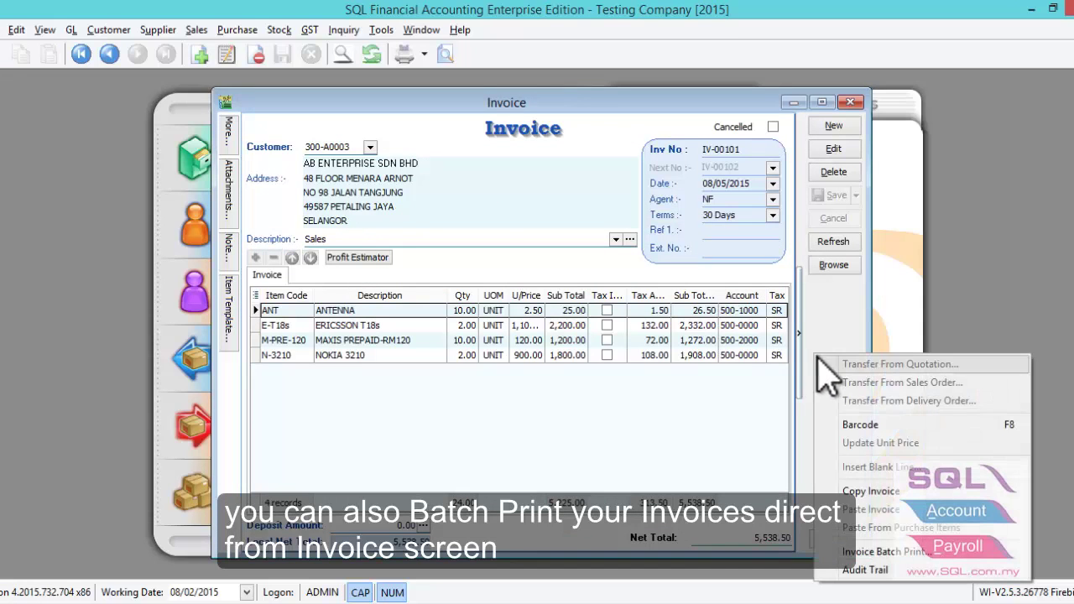
pyautogui.click(875, 552)
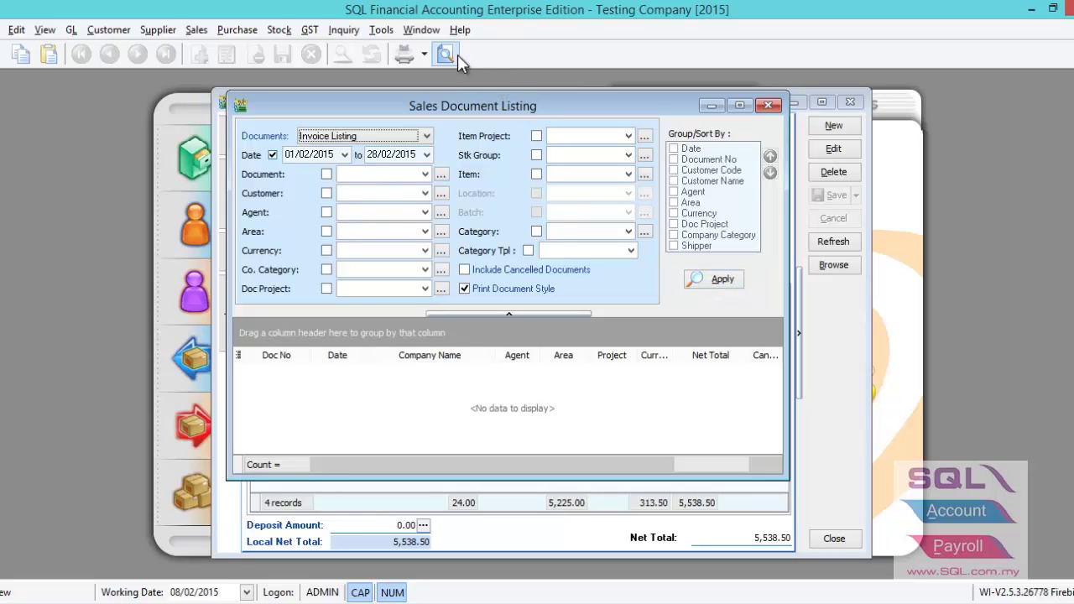
pyautogui.press('Escape')
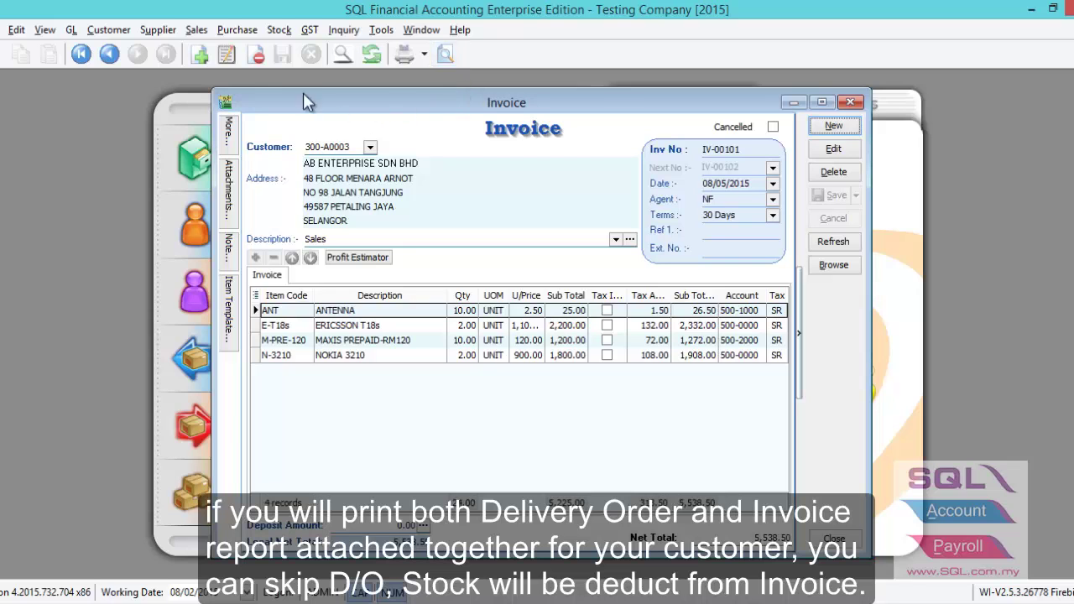
pyautogui.click(196, 29)
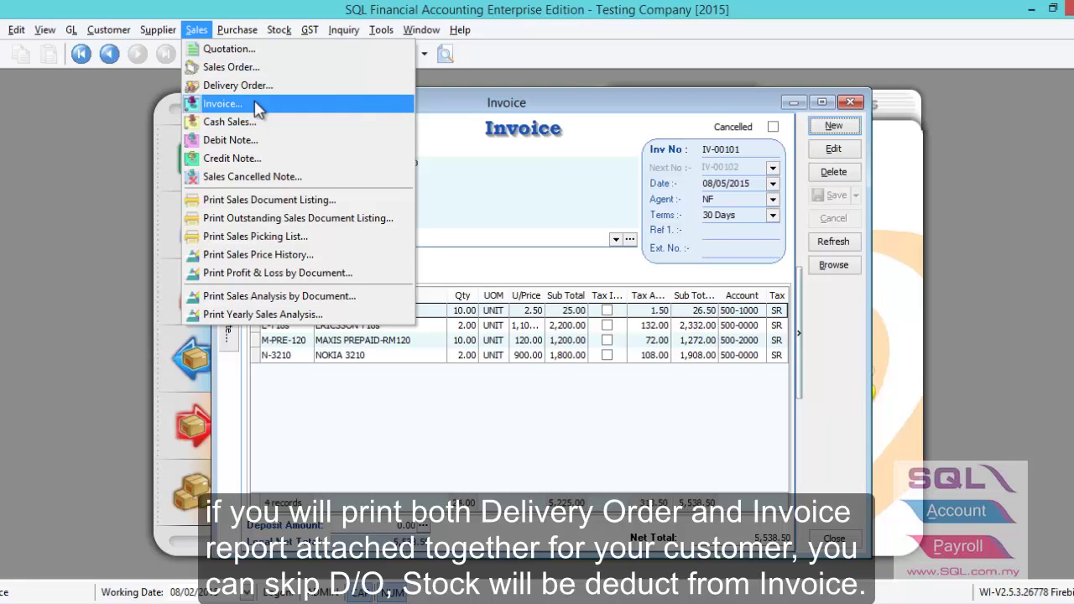
pyautogui.click(574, 184)
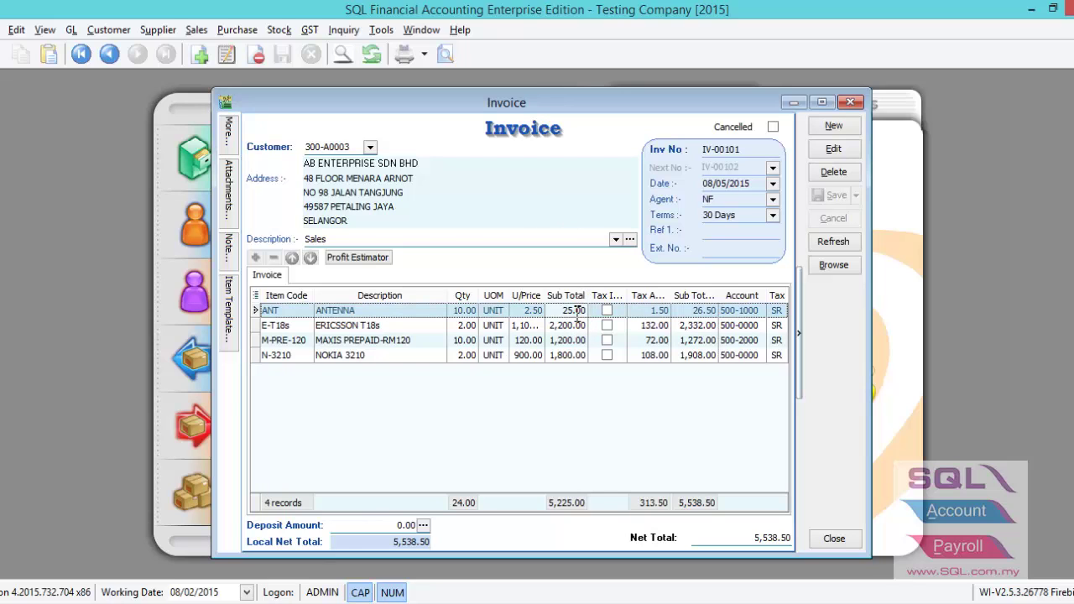
pyautogui.click(577, 325)
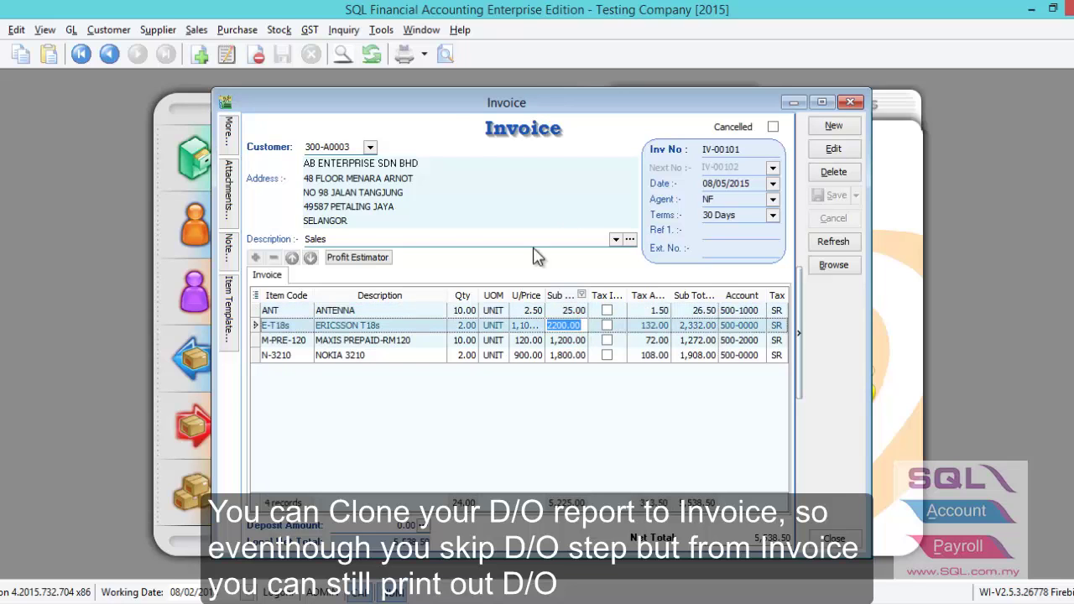
# - Look through the report formats available for previewing the invoice, including Sales Invoice 1
pyautogui.click(445, 55)
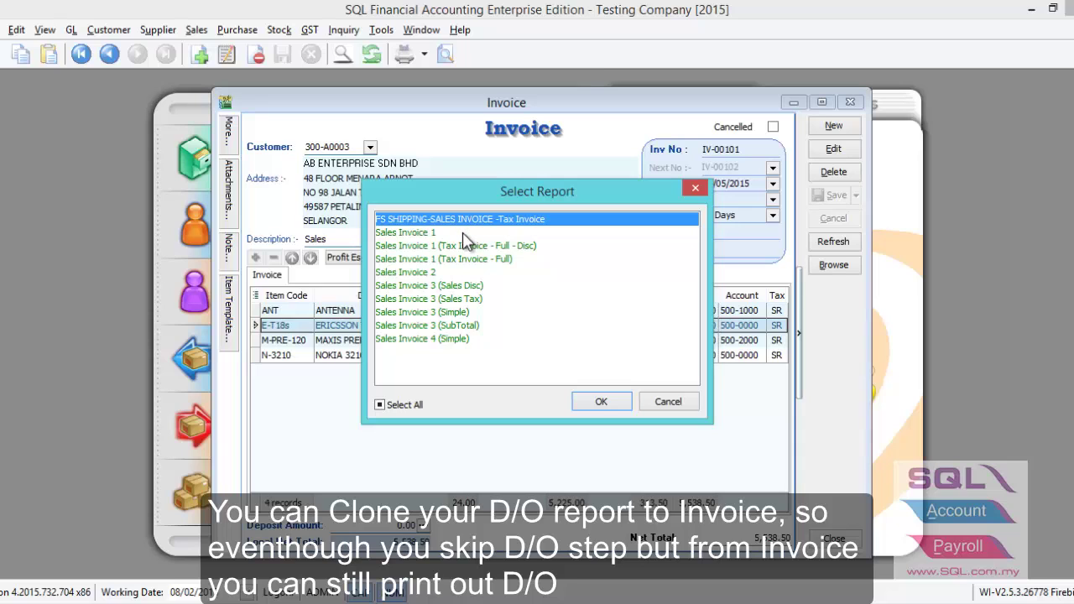
pyautogui.click(434, 233)
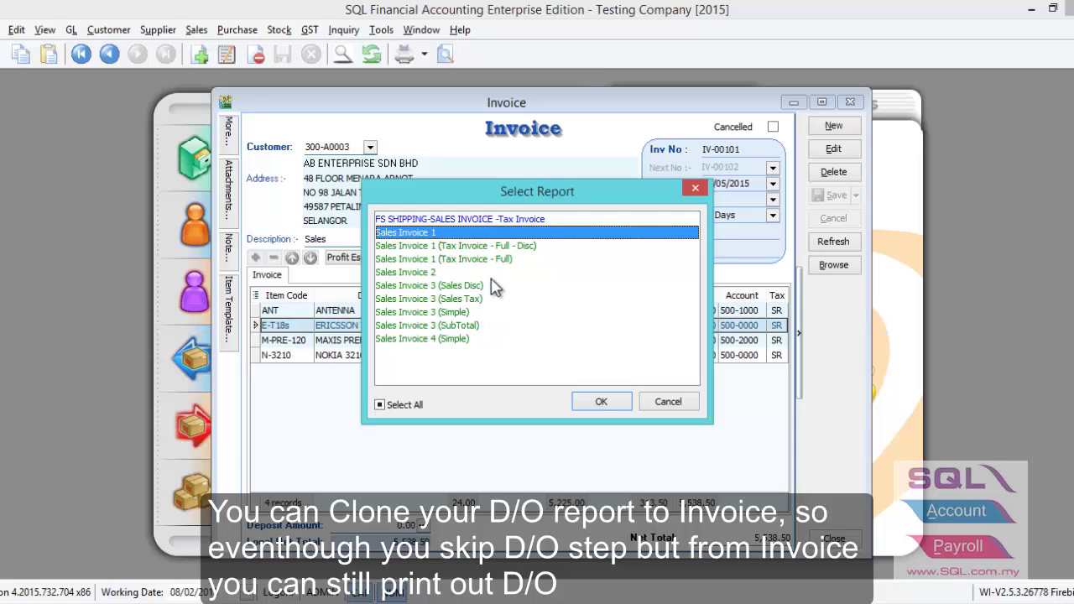
pyautogui.click(480, 219)
pyautogui.click(436, 233)
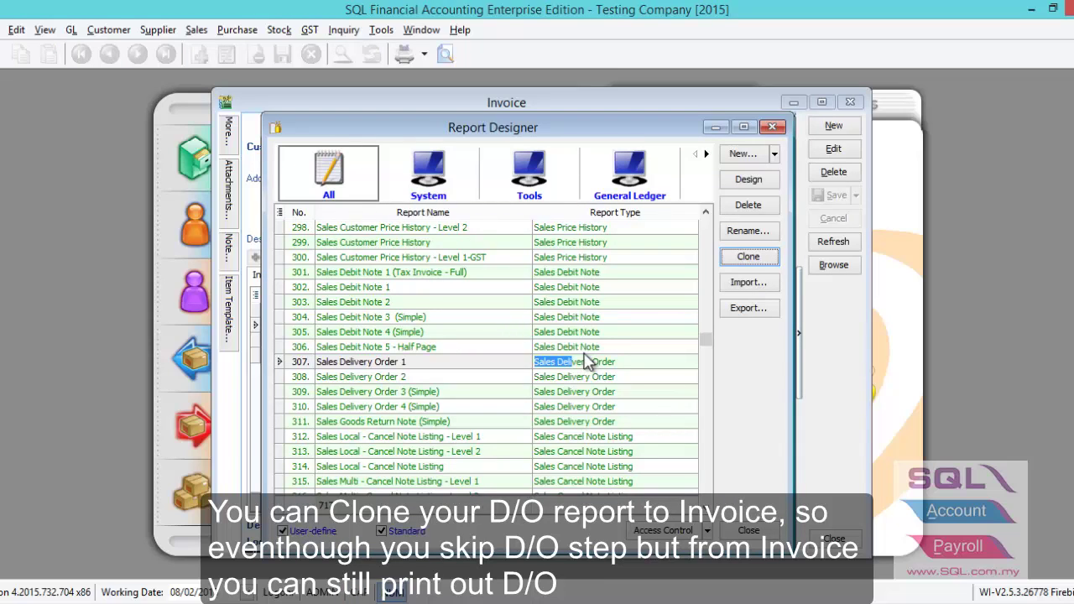
# - Clone the Sales Delivery Order 1 report in the Report Designer under the name DO
pyautogui.click(381, 32)
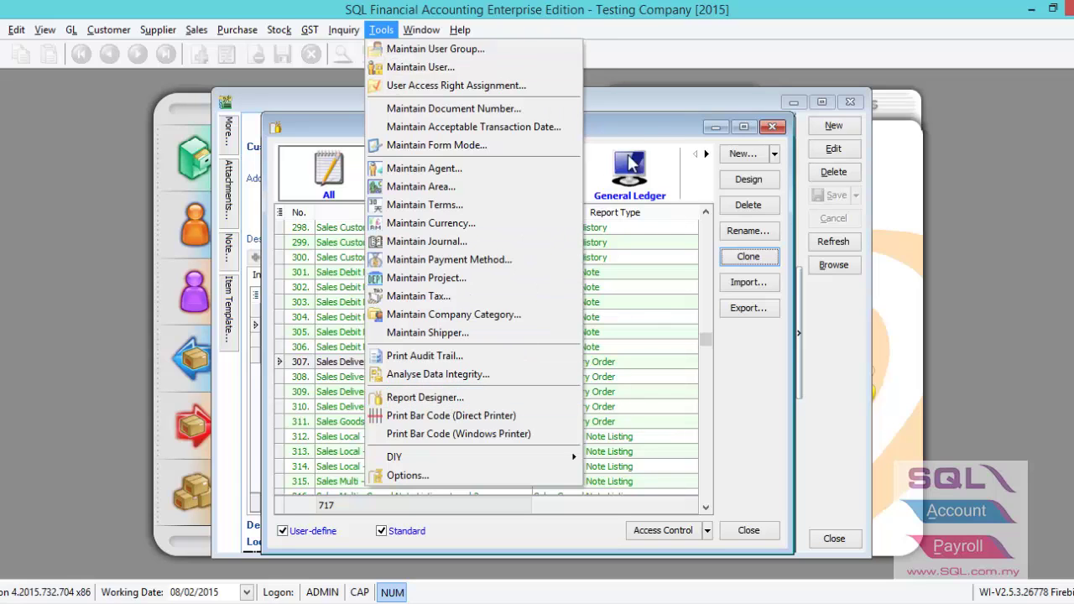
pyautogui.click(653, 134)
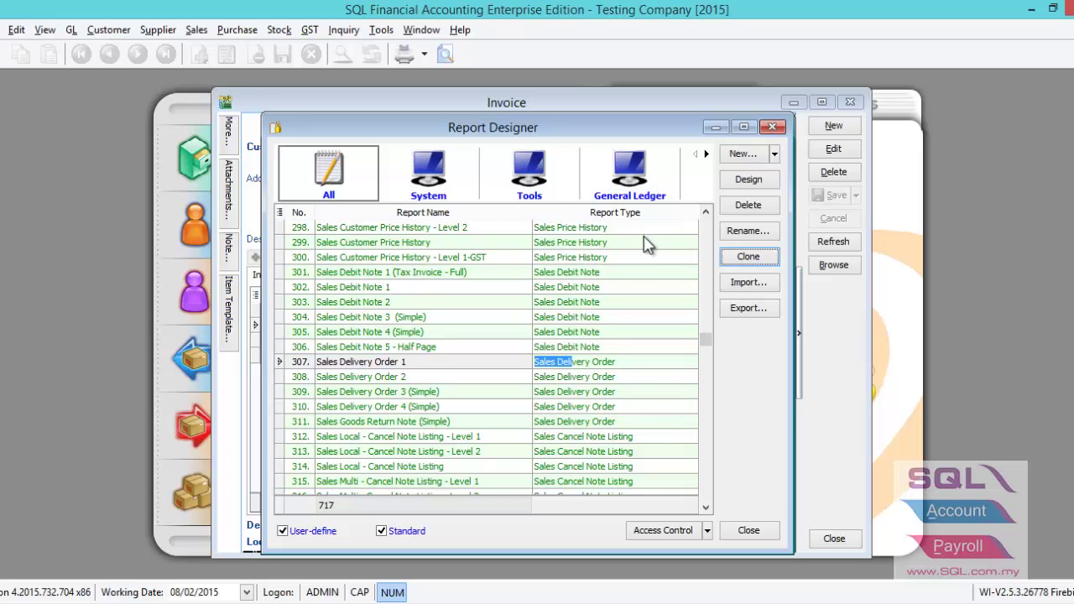
pyautogui.click(578, 347)
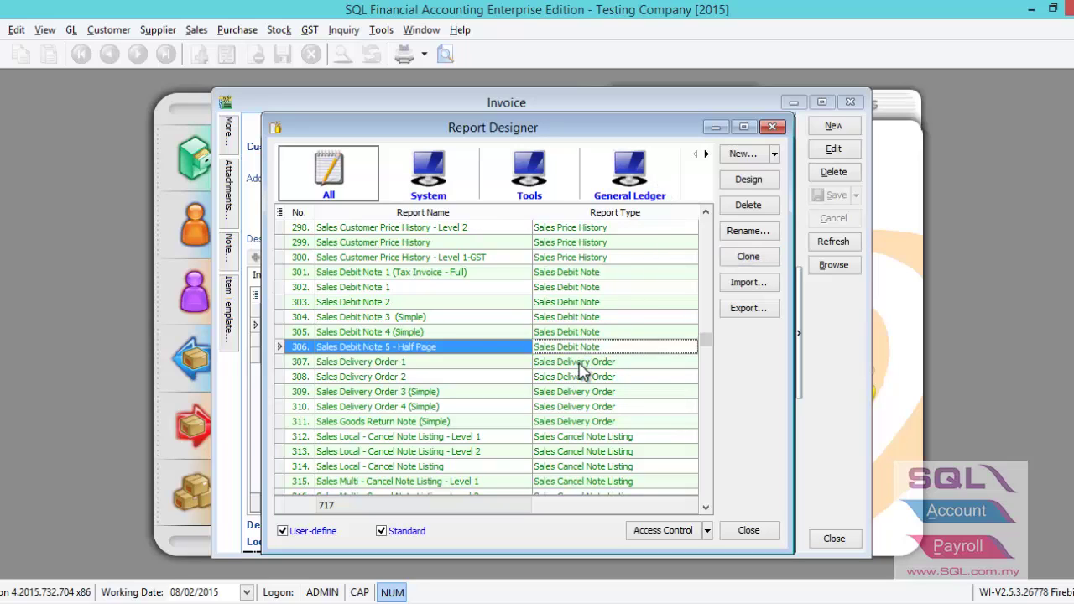
pyautogui.click(578, 363)
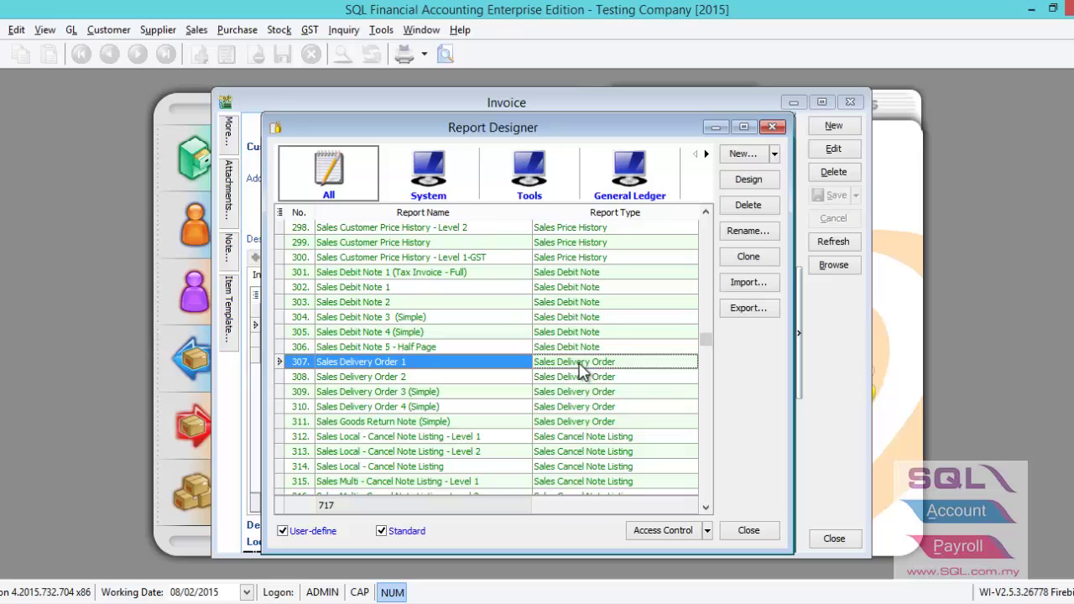
pyautogui.click(758, 264)
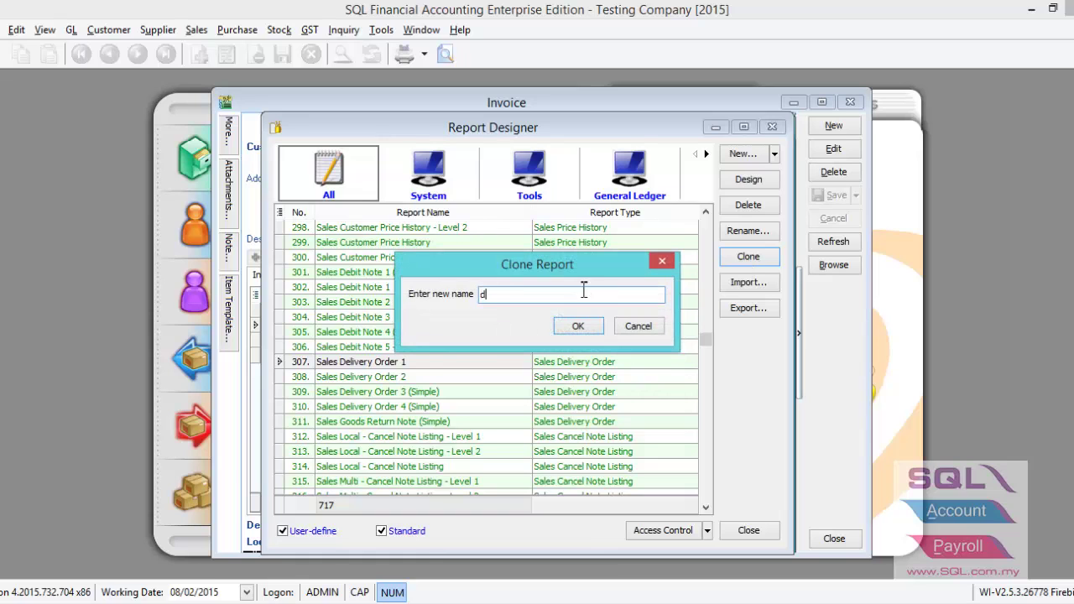
pyautogui.press('capslock')
pyautogui.write('DO')
pyautogui.click(578, 327)
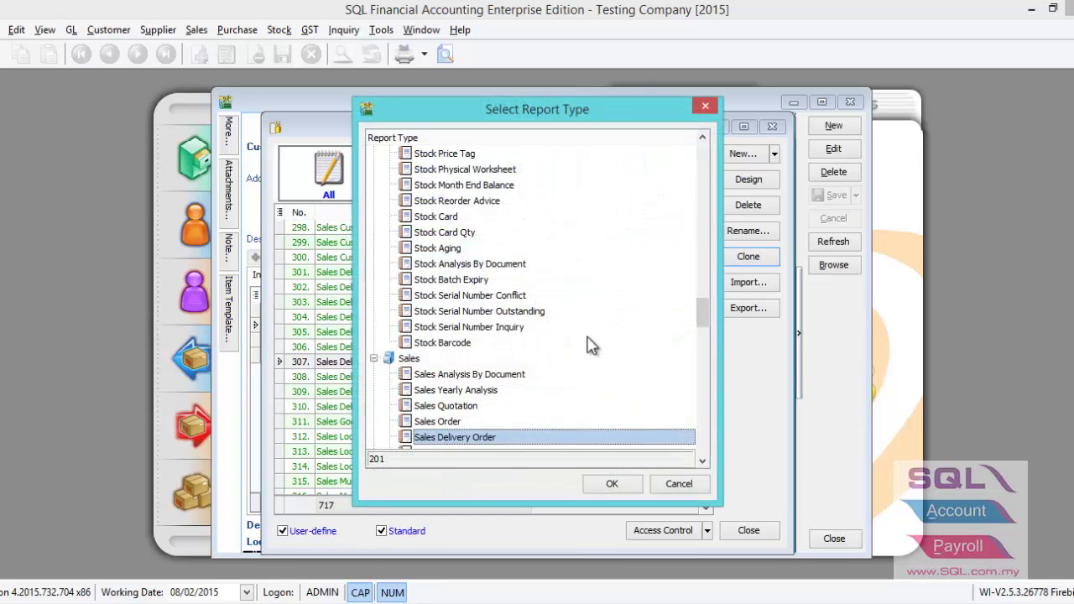
# - Assign the Sales Invoice report type to the cloned report and close the Report Designer
pyautogui.scroll(-3, 706, 317)
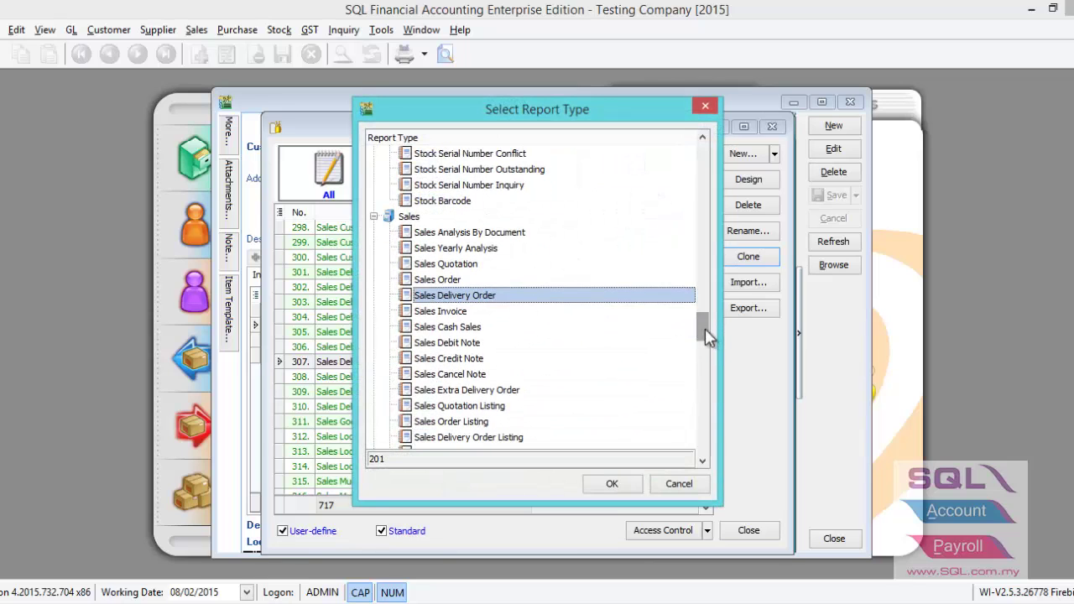
pyautogui.click(463, 313)
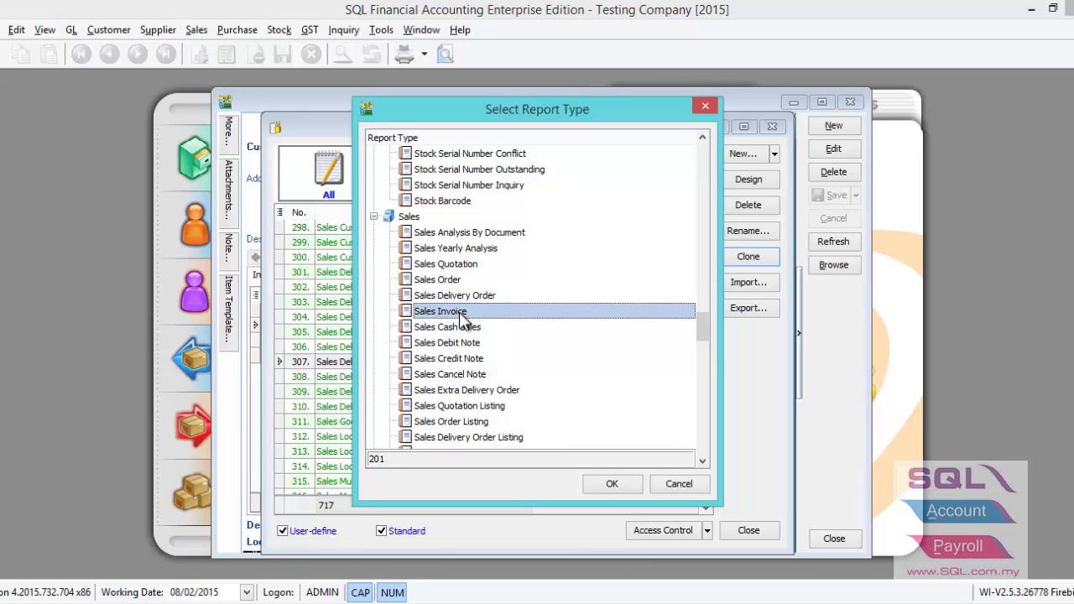
pyautogui.click(609, 484)
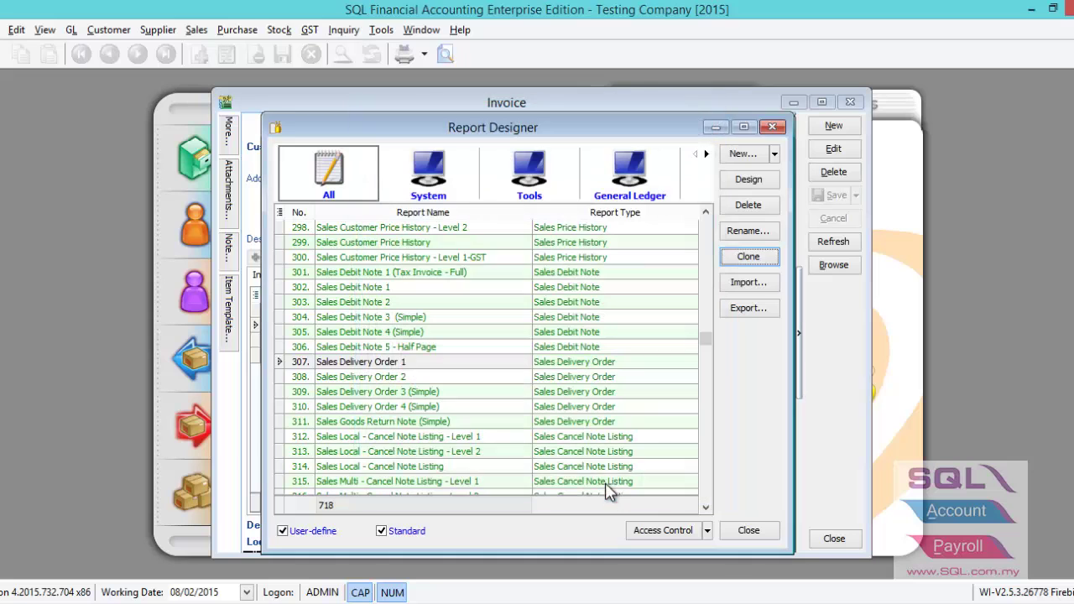
pyautogui.click(745, 534)
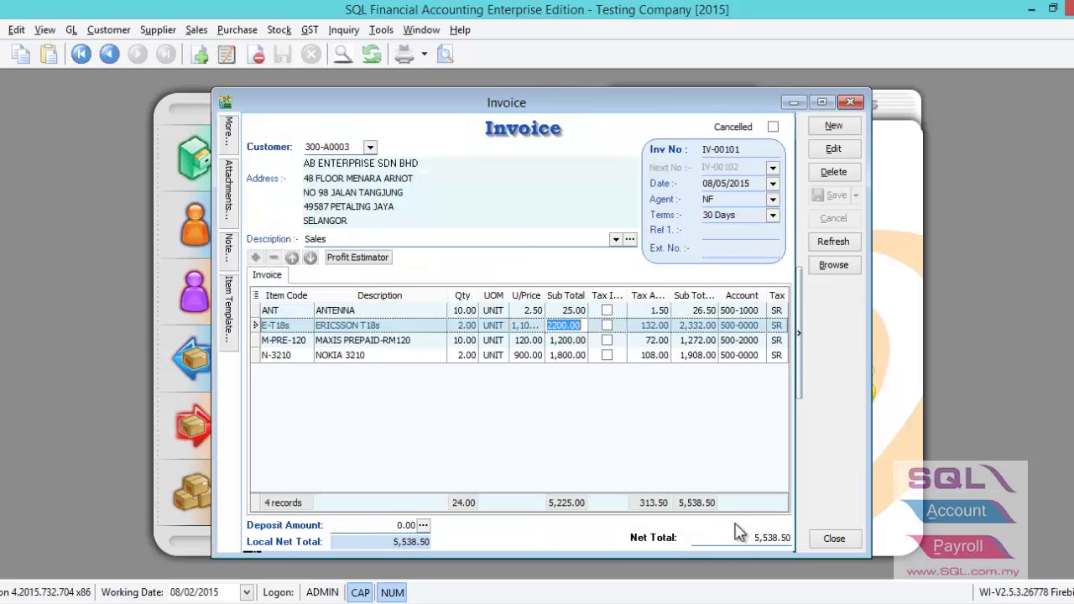
# - Bring up the report choices for previewing invoice IV-00101 and select the DO report
pyautogui.click(452, 55)
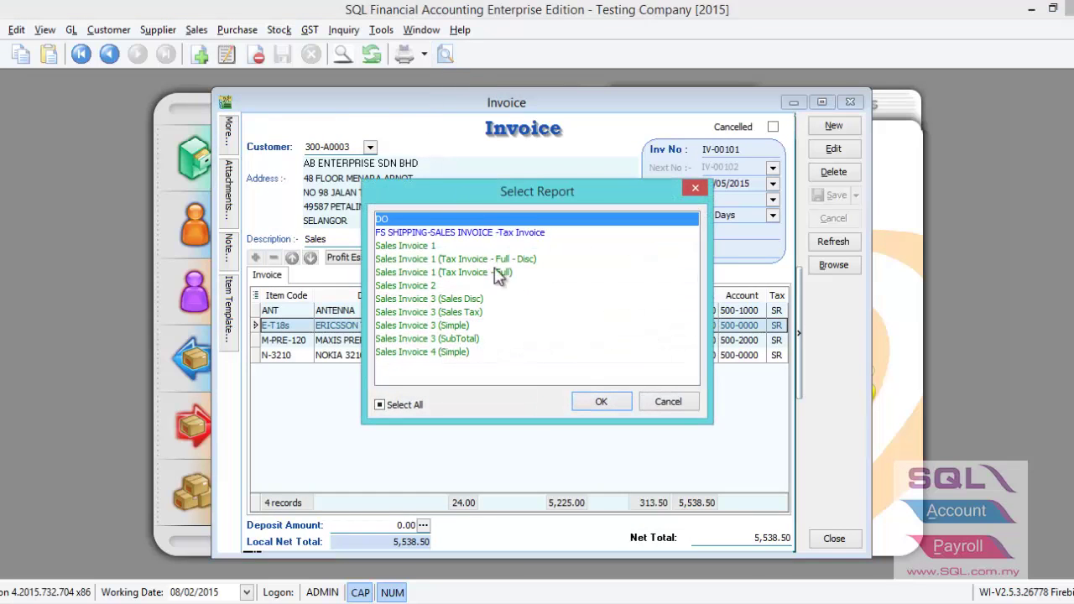
pyautogui.click(413, 232)
pyautogui.click(399, 220)
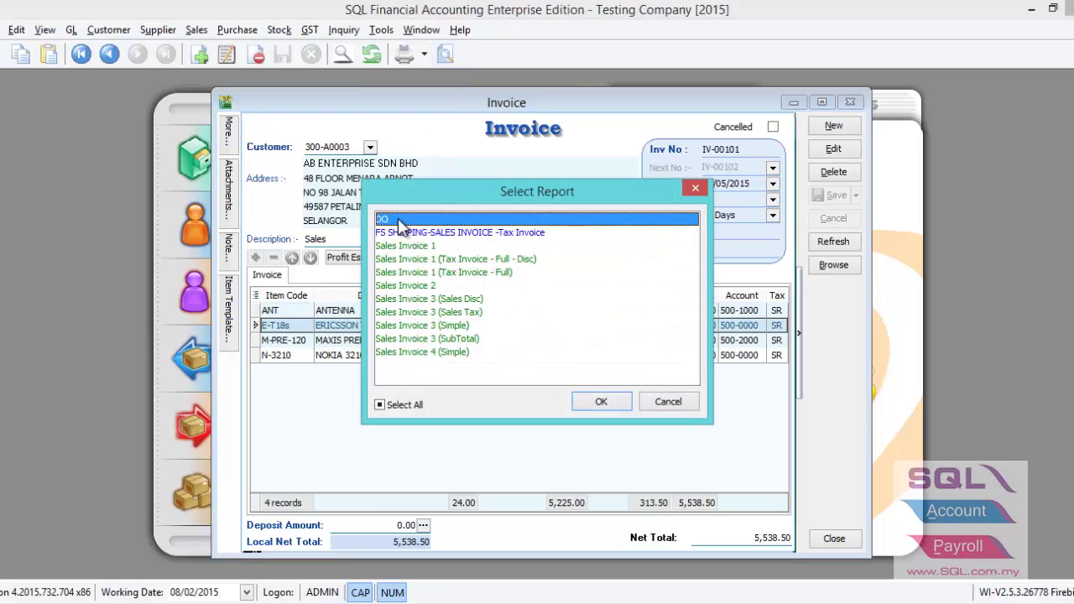